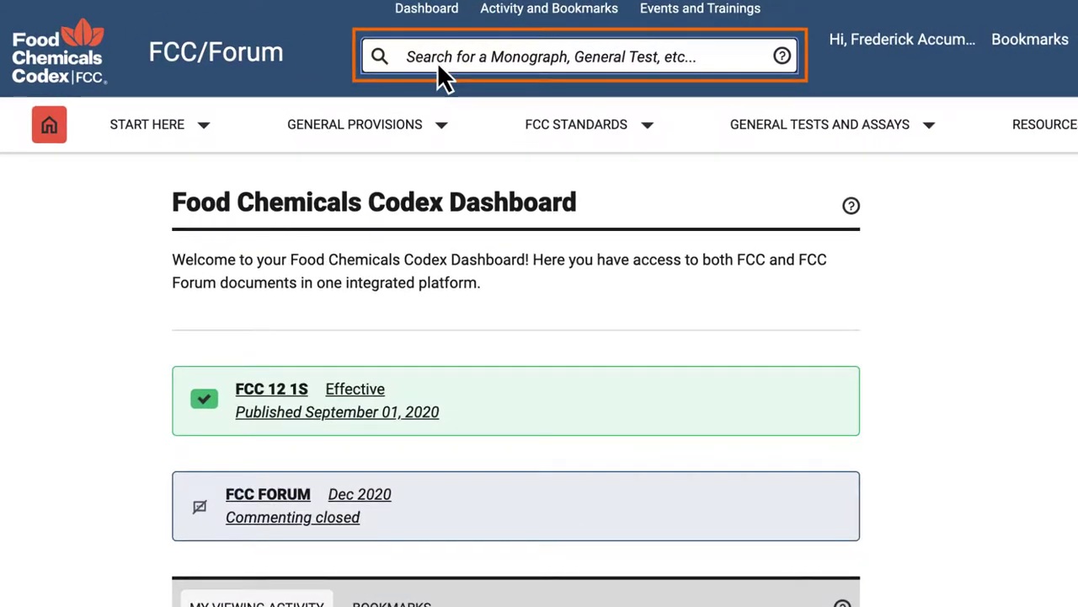
# Search FCC Online for 'oil'.
pyautogui.click(437, 62)
pyautogui.write('oil')
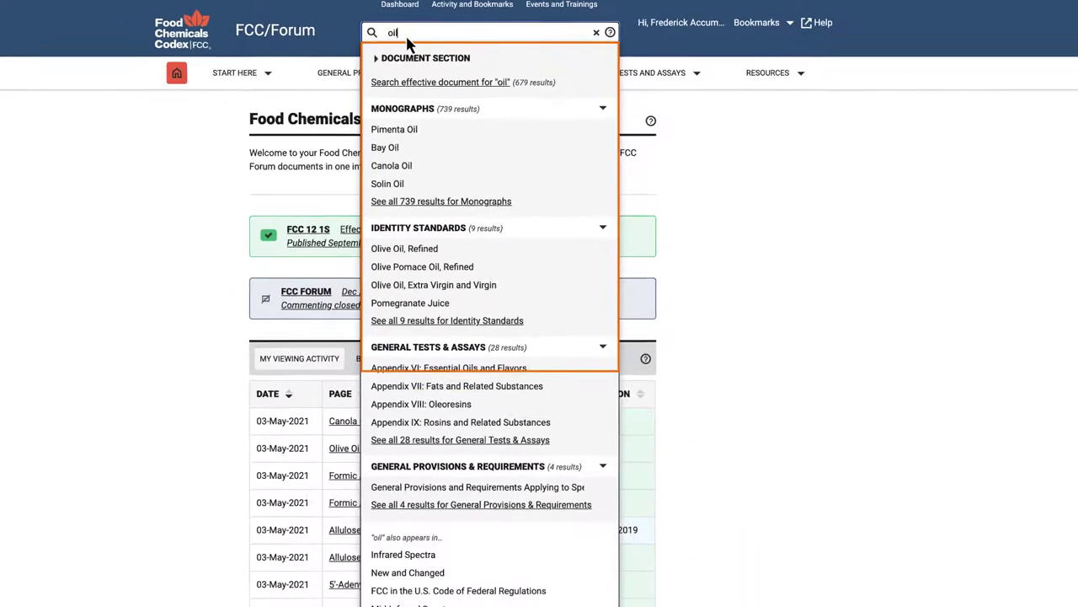
pyautogui.press('Return')
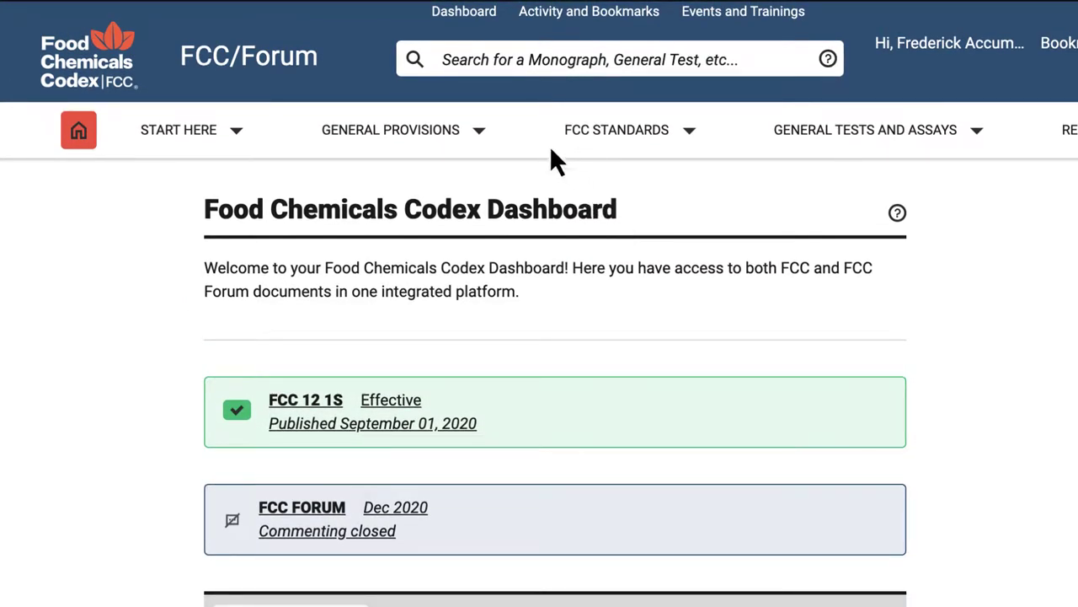
# Start a new search for 'anisyl', correcting the term to 'anise' to show its suggestions.
pyautogui.click(469, 73)
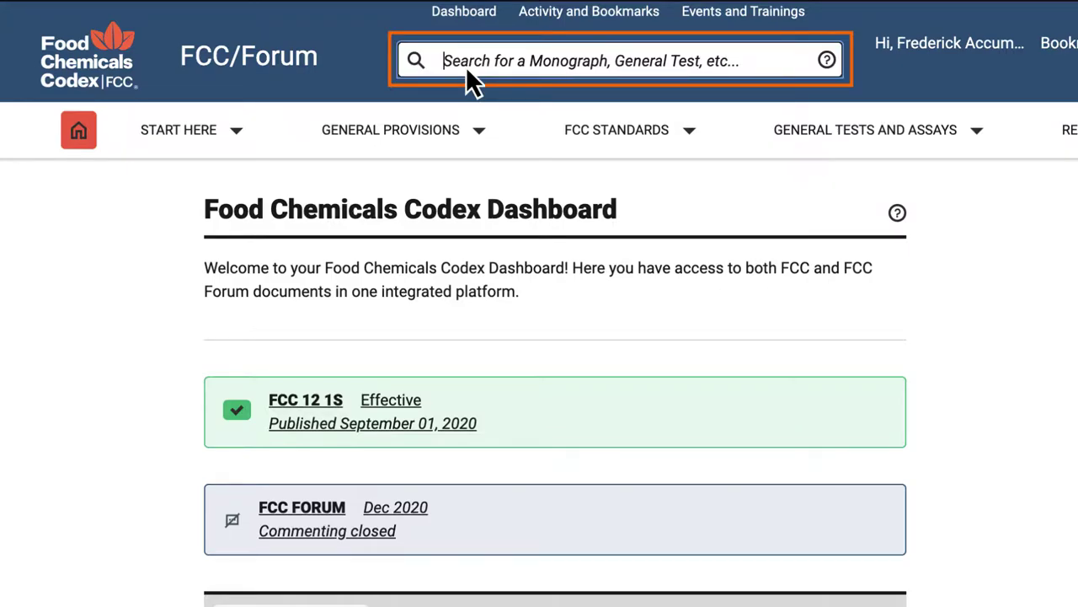
pyautogui.write('anisyl')
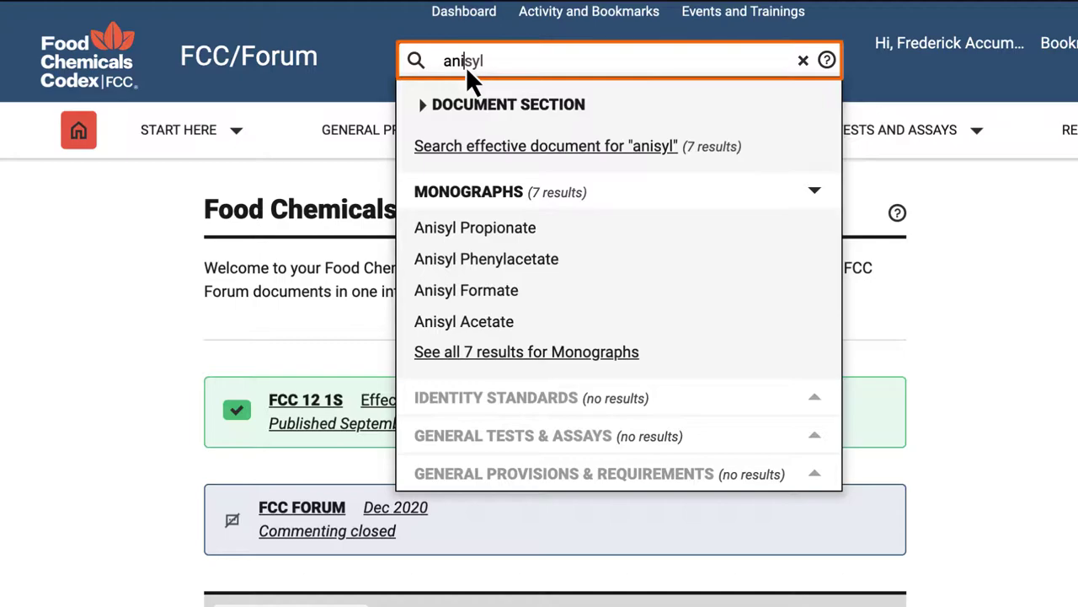
pyautogui.press('Delete')
pyautogui.press('Delete')
pyautogui.write('e')
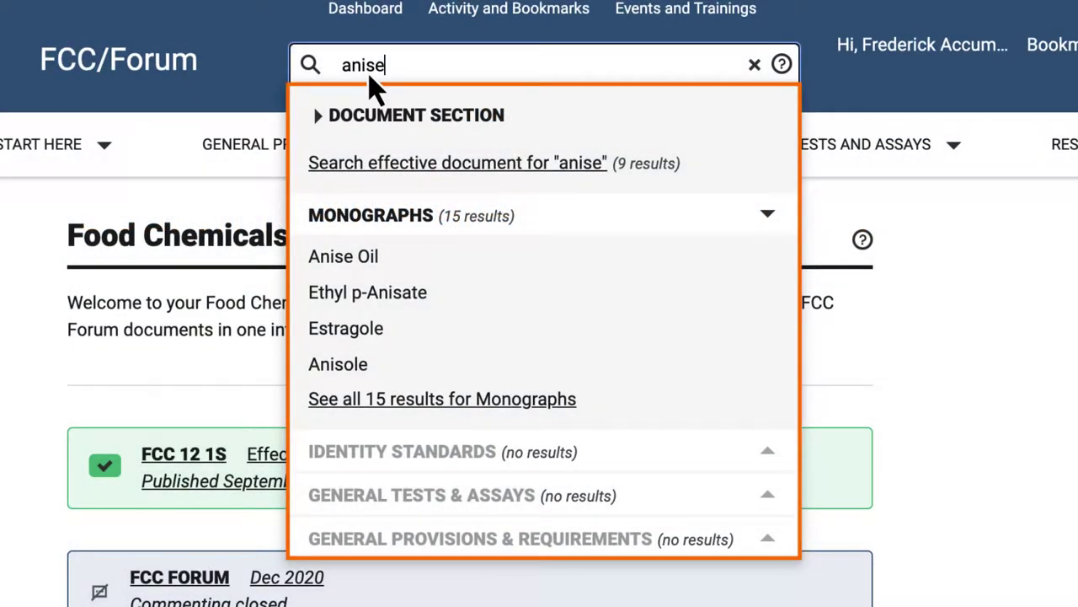
pyautogui.press('Return')
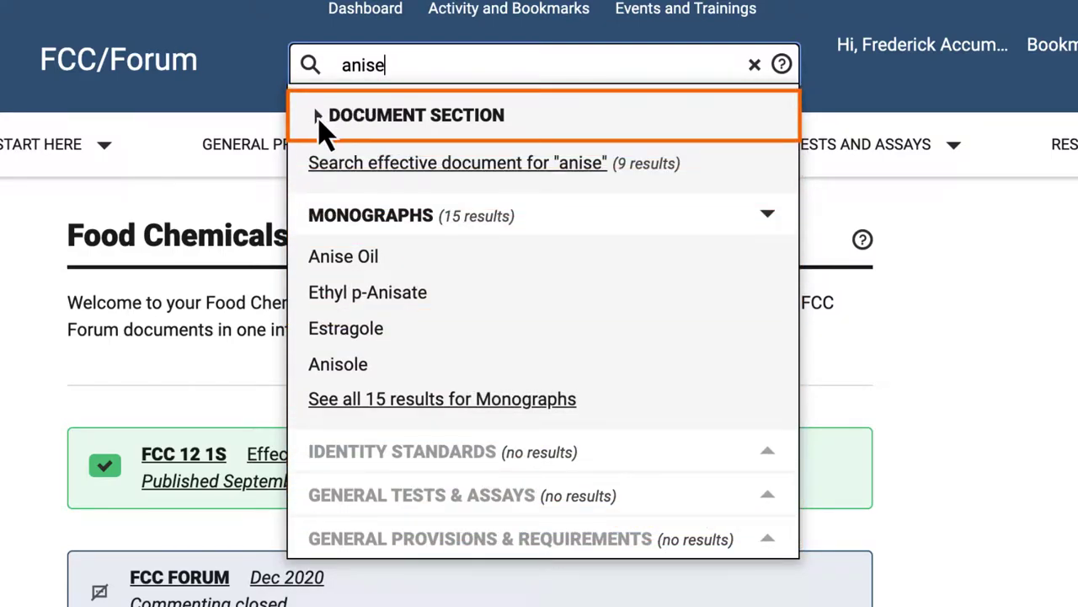
# Search effective documents for anise and open the Anise Oil monograph.
pyautogui.click(320, 117)
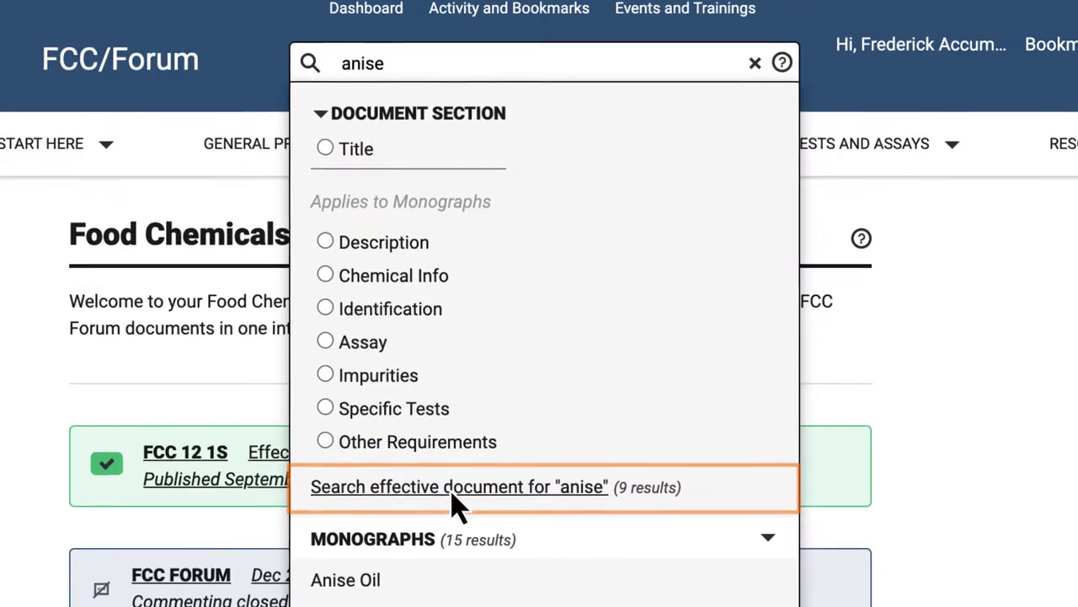
pyautogui.click(462, 452)
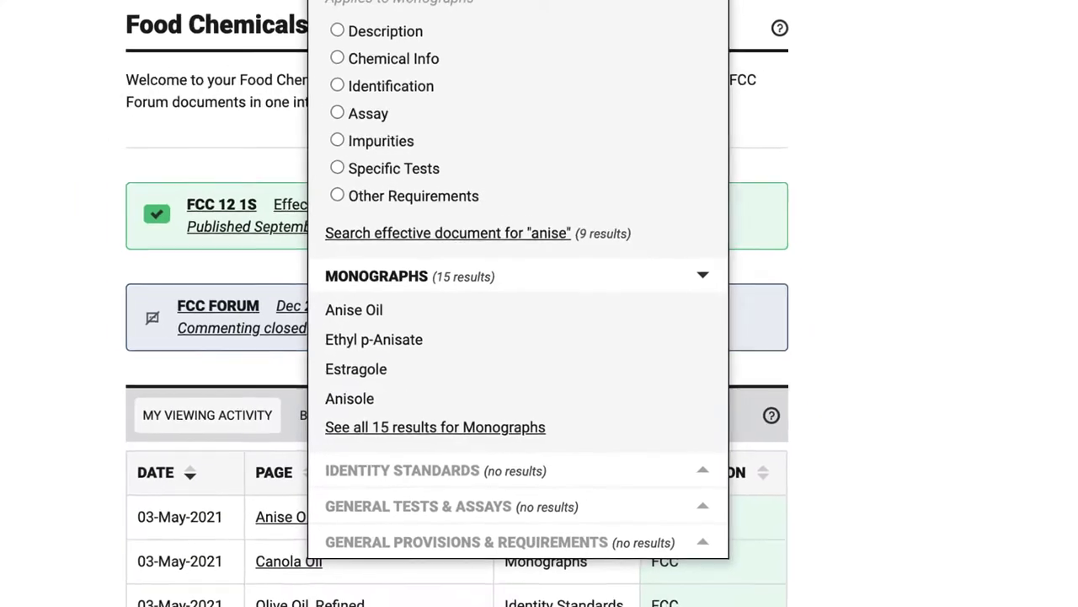
pyautogui.click(415, 336)
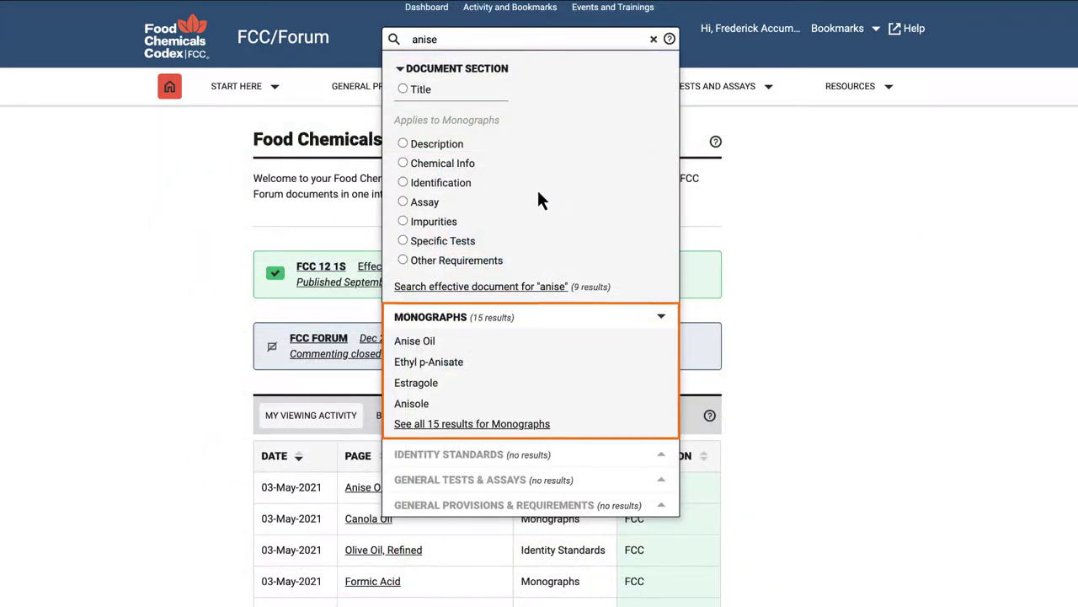
pyautogui.click(457, 425)
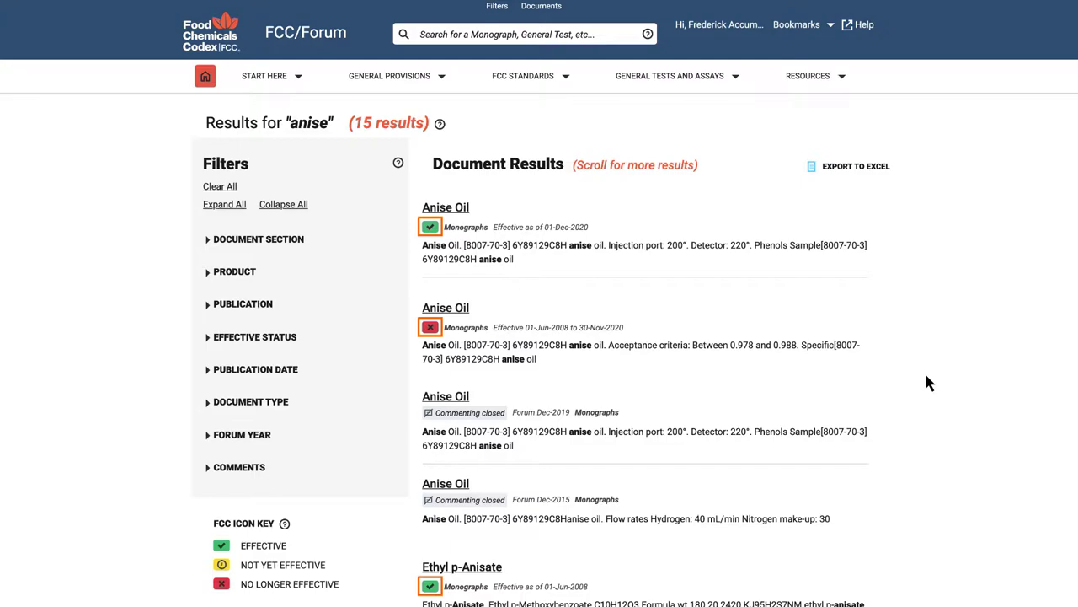
pyautogui.scroll(-2, 926, 377)
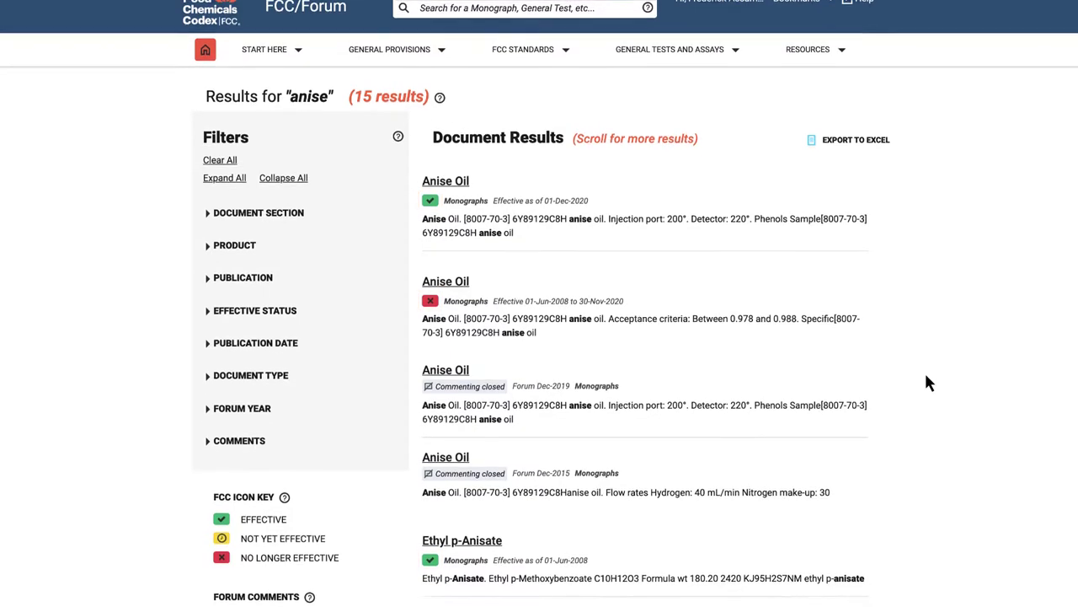
pyautogui.scroll(-1, 926, 383)
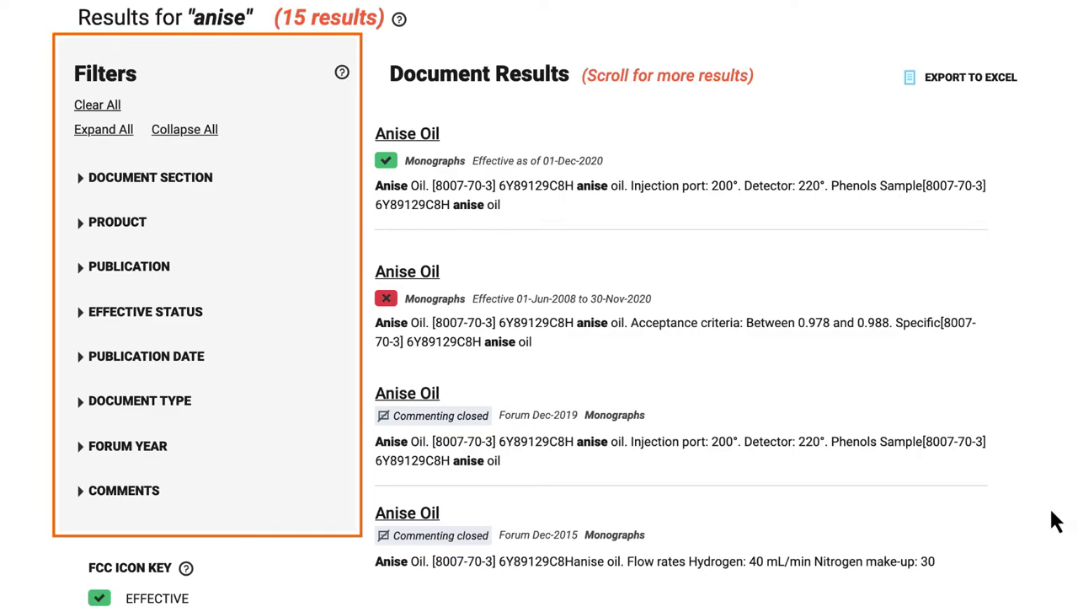
# Filter the anise results to Effective status and the Monographs document type.
pyautogui.click(80, 310)
pyautogui.click(80, 336)
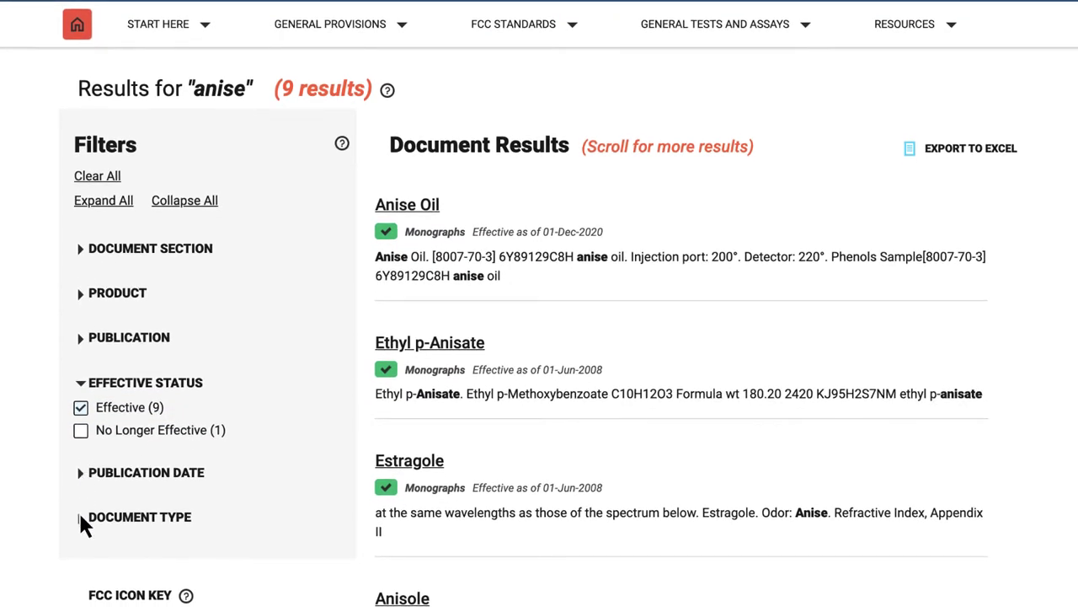
pyautogui.click(80, 517)
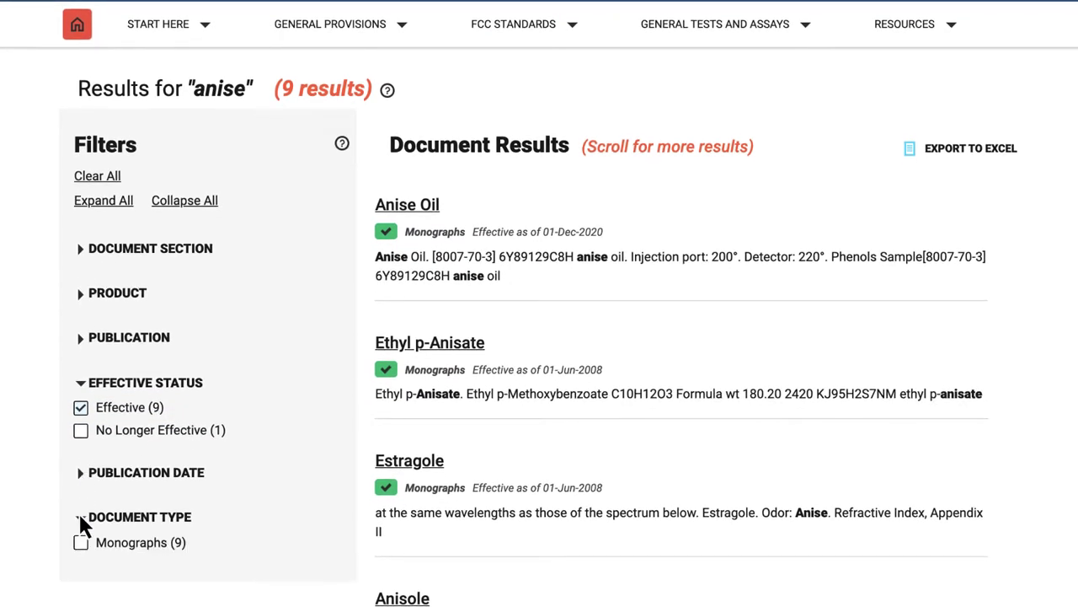
pyautogui.click(80, 542)
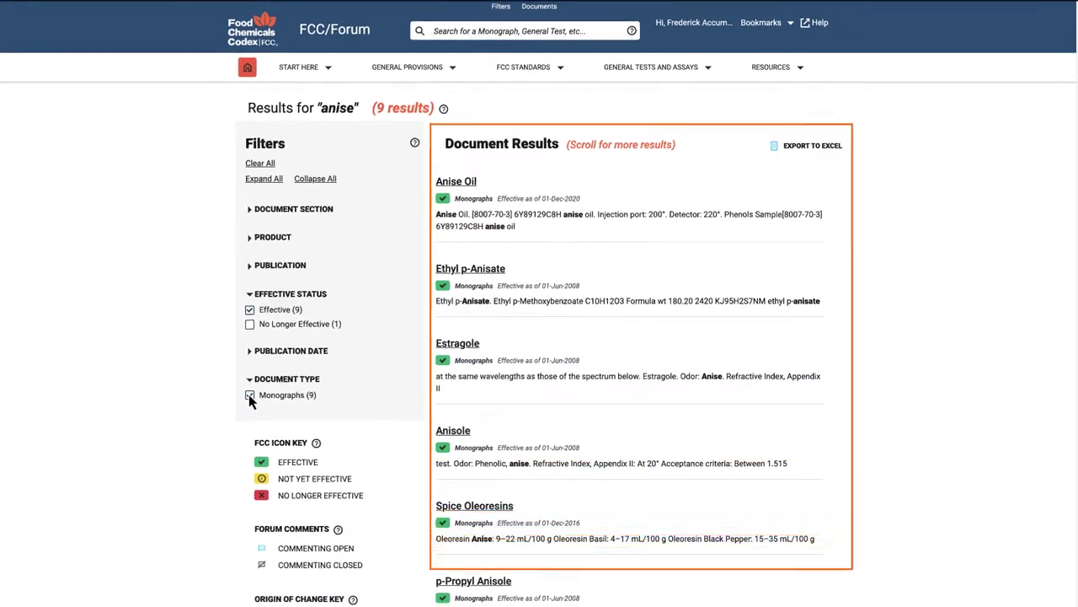
# View Anise Oil, return to the results, and export the nine effective monographs to Excel.
pyautogui.click(457, 184)
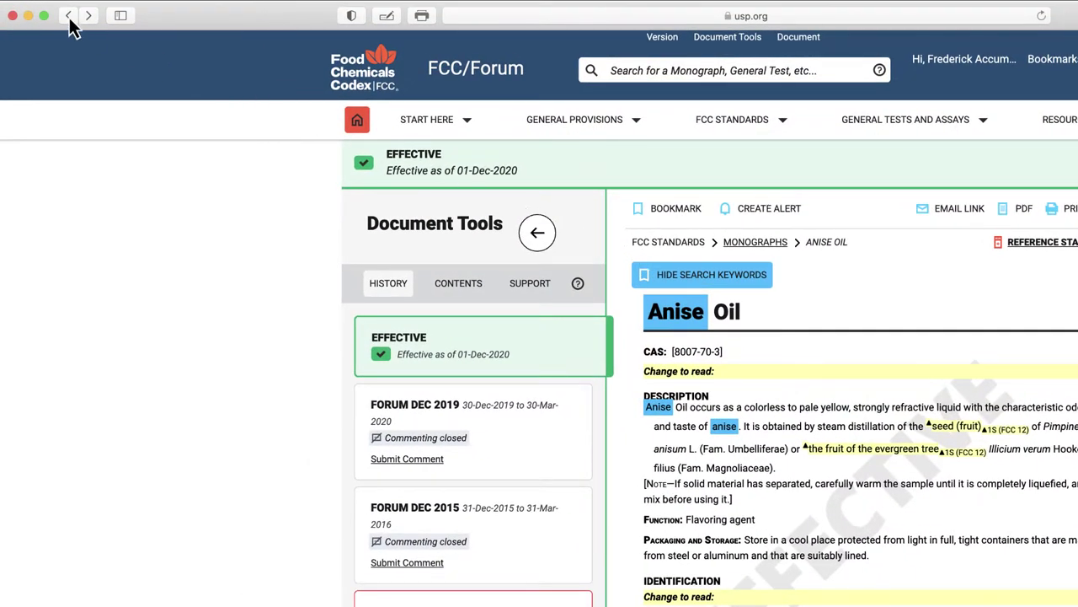
pyautogui.click(69, 17)
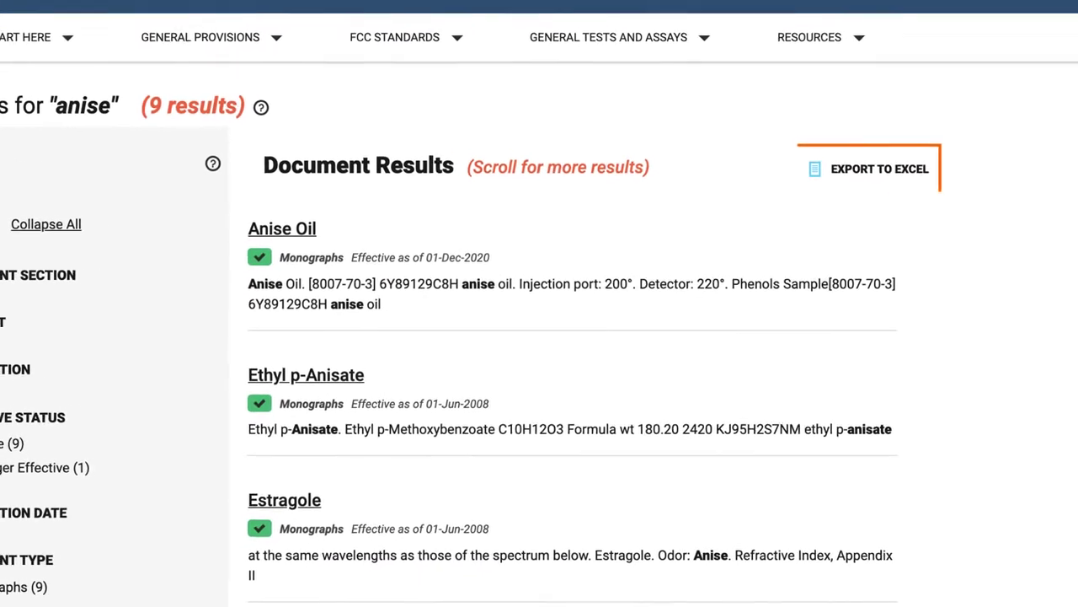
pyautogui.click(866, 167)
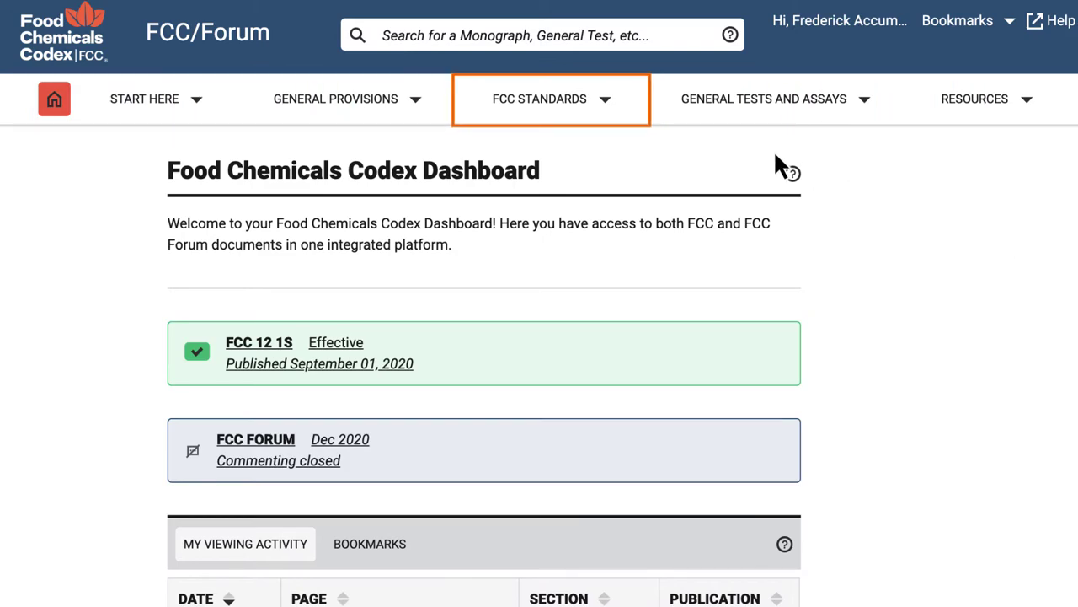
# Browse FCC Standards > Monographs and show the entries starting with M.
pyautogui.click(605, 96)
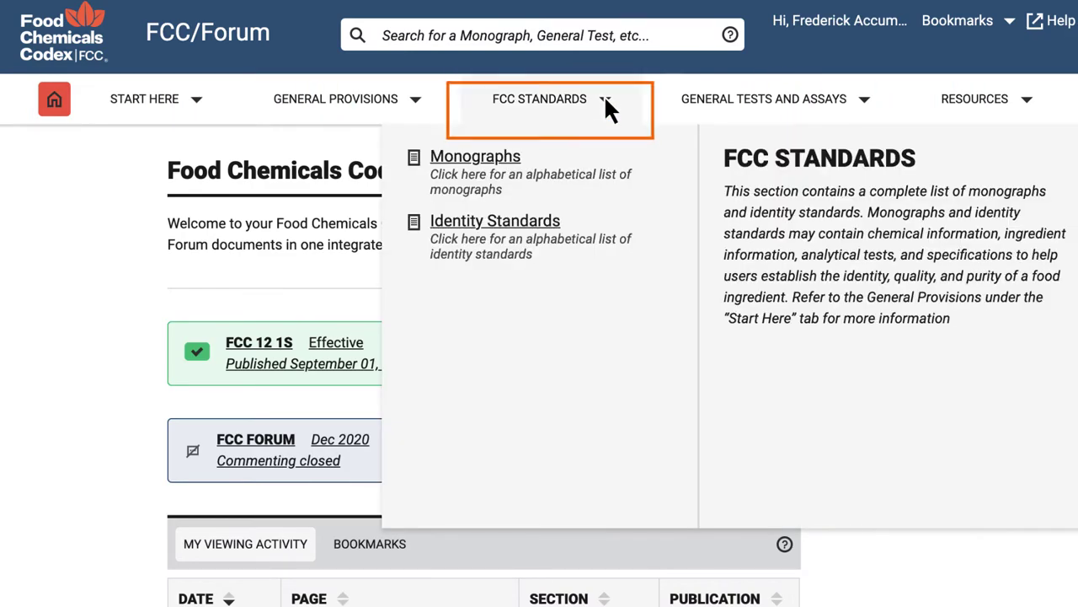
pyautogui.click(465, 157)
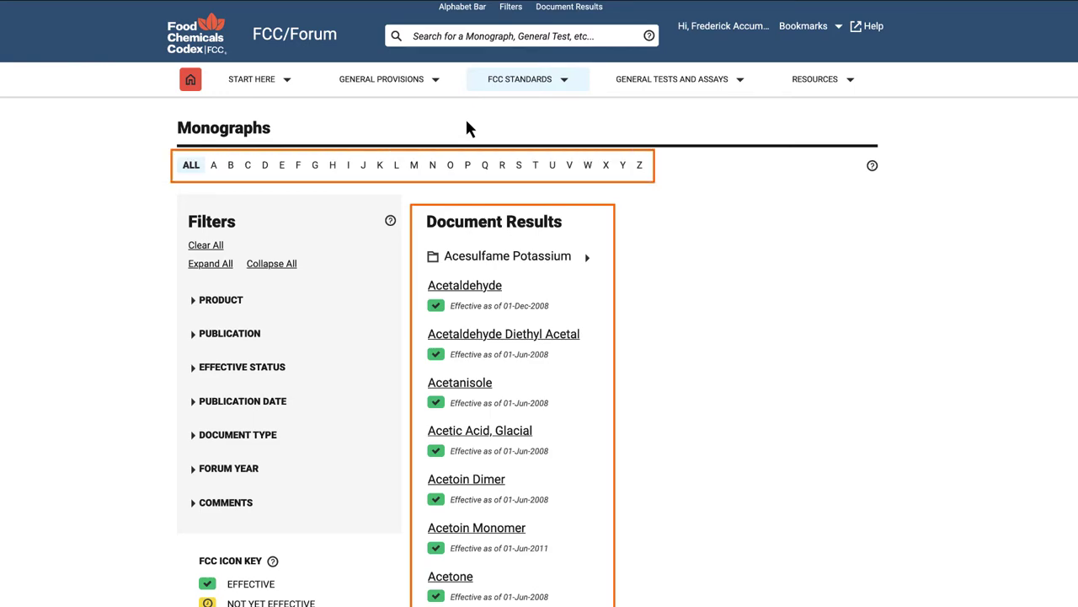
pyautogui.click(414, 165)
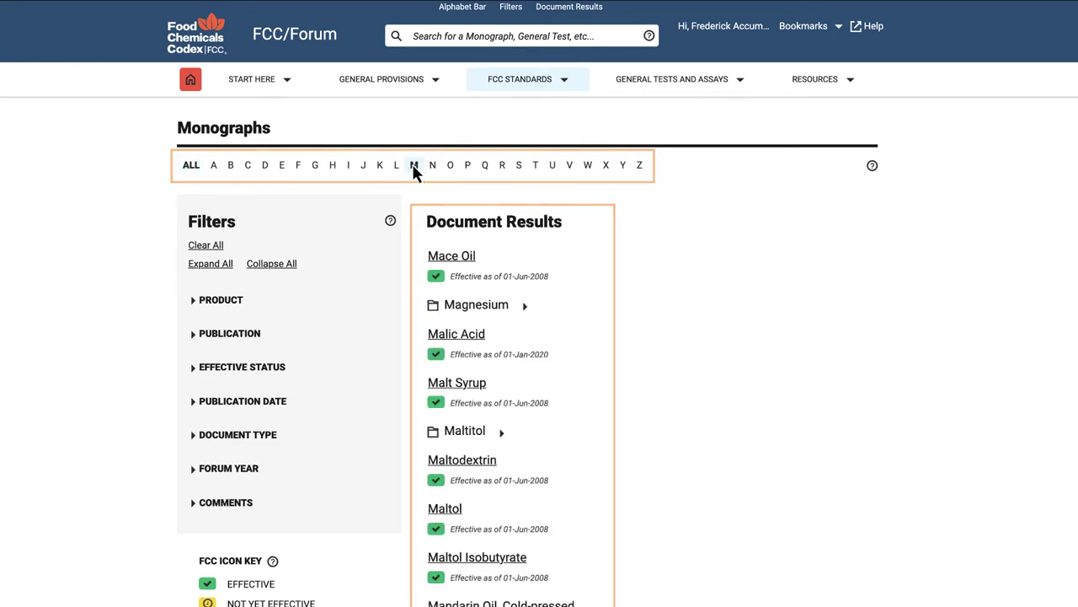